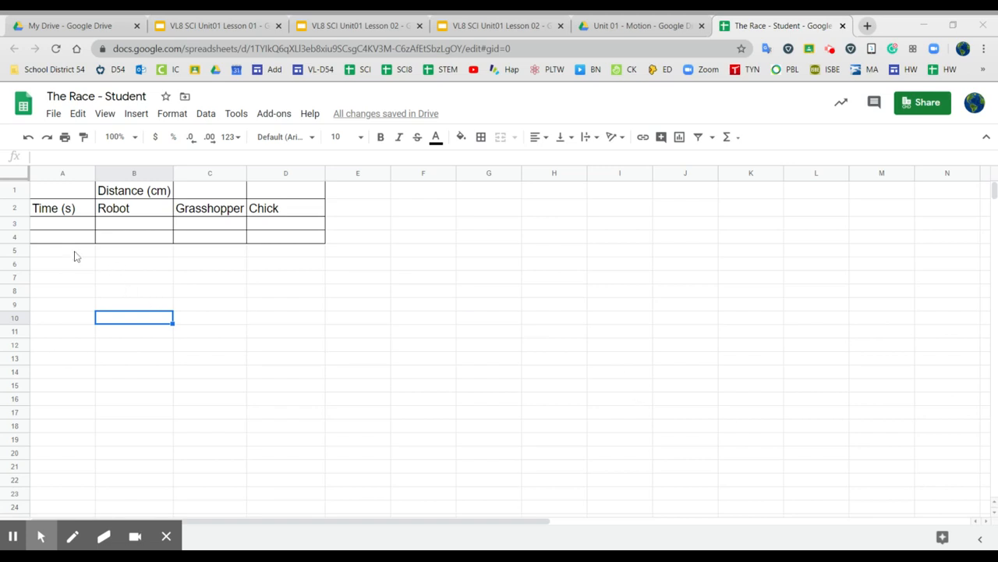
# - Fill row 3 of the race table with 0 for the time and for the Robot, Grasshopper and Chick distances
pyautogui.click(74, 225)
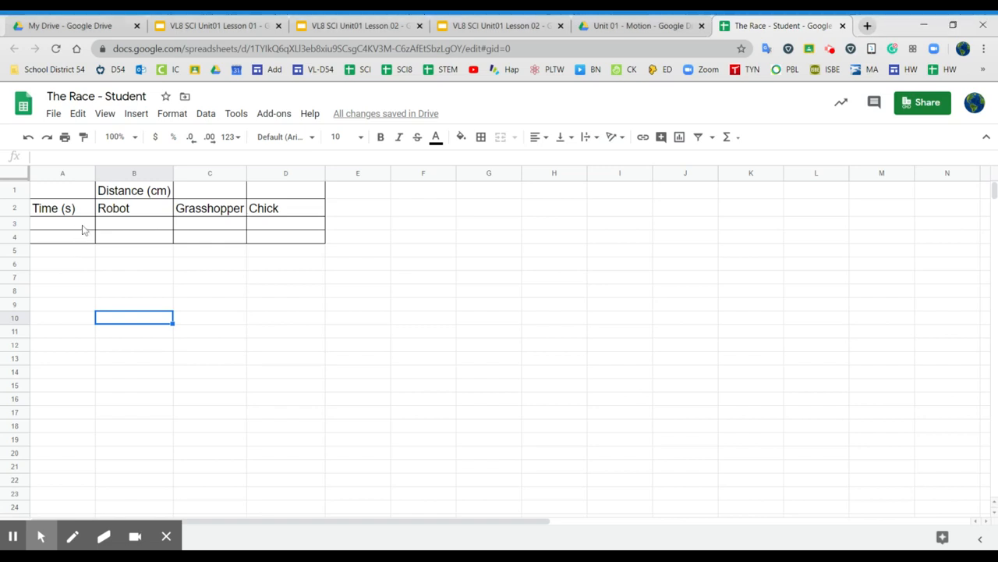
pyautogui.click(84, 229)
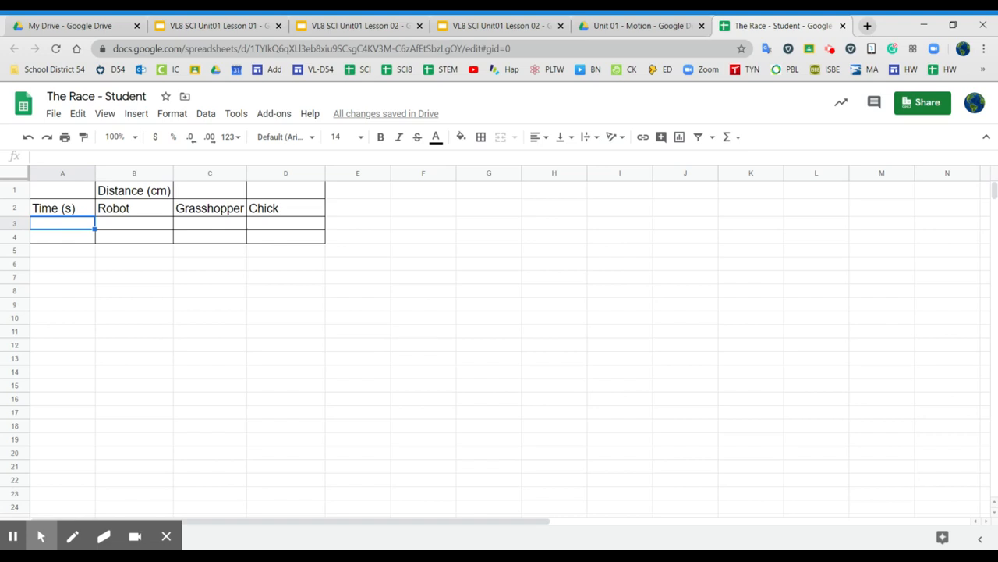
pyautogui.write('0')
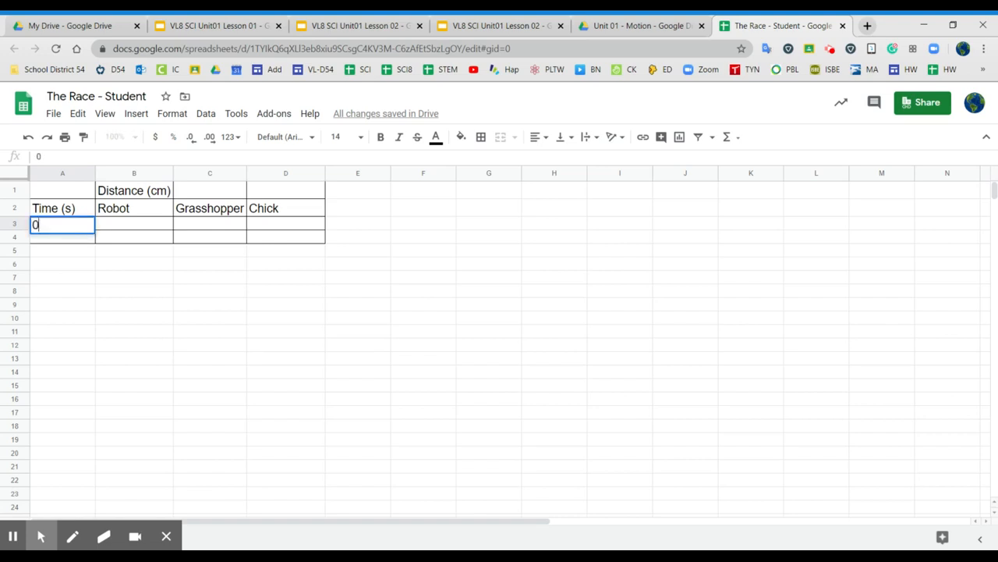
pyautogui.click(118, 229)
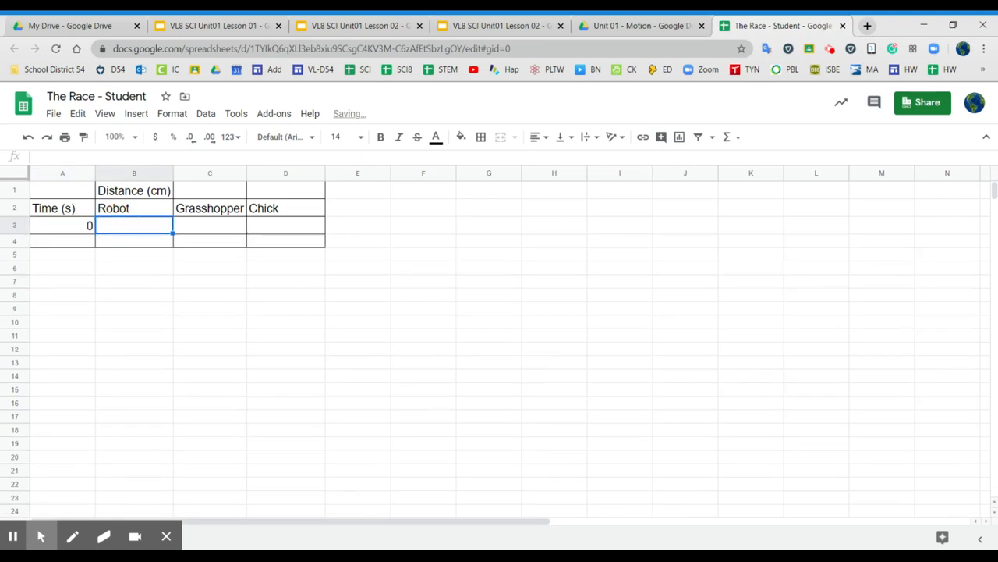
pyautogui.write('0')
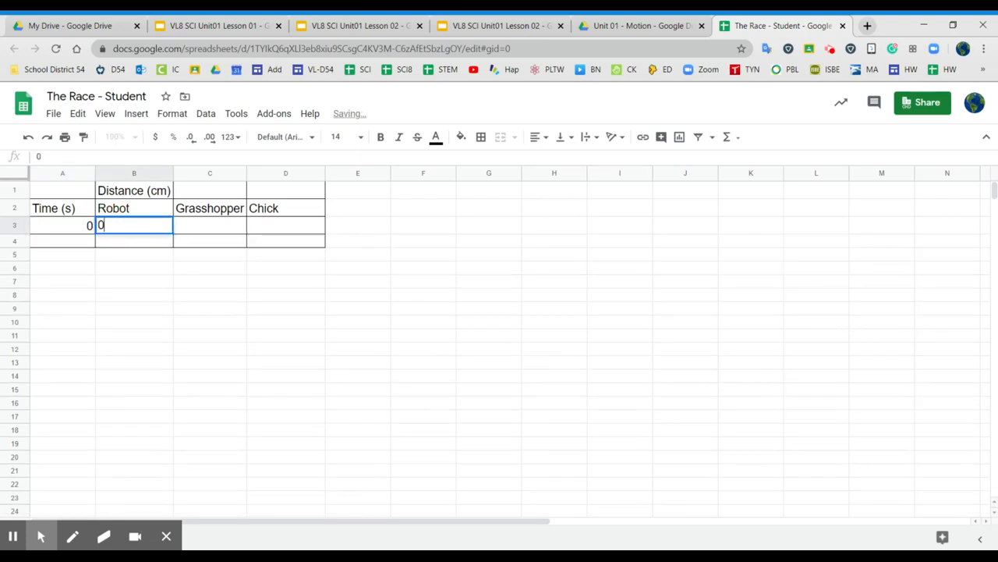
pyautogui.click(221, 231)
pyautogui.write('0')
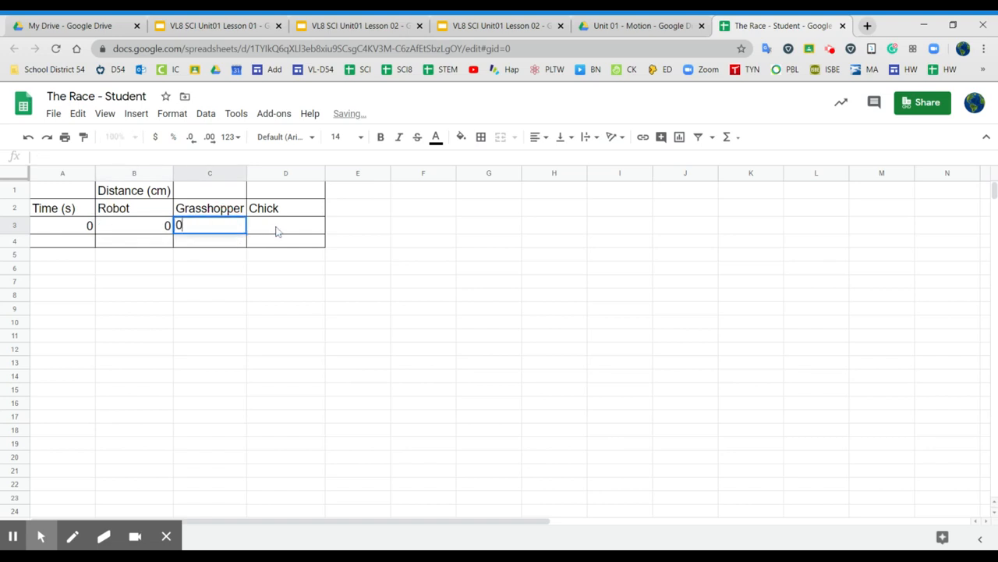
pyautogui.click(277, 231)
pyautogui.write('0')
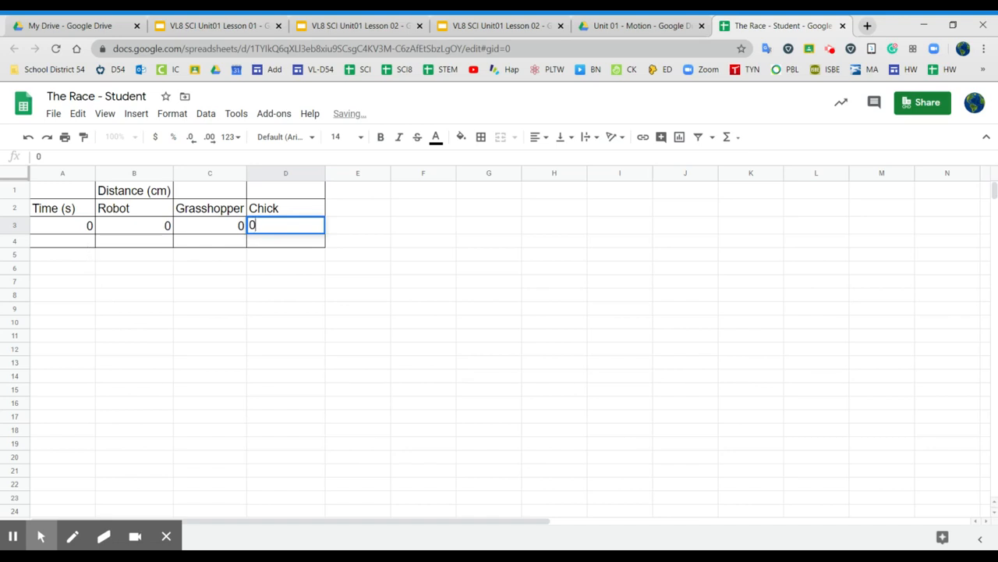
# - Fill row 4 with time 5 and distances 10 for Robot, 50 for Grasshopper and 20 for Chick
pyautogui.click(84, 243)
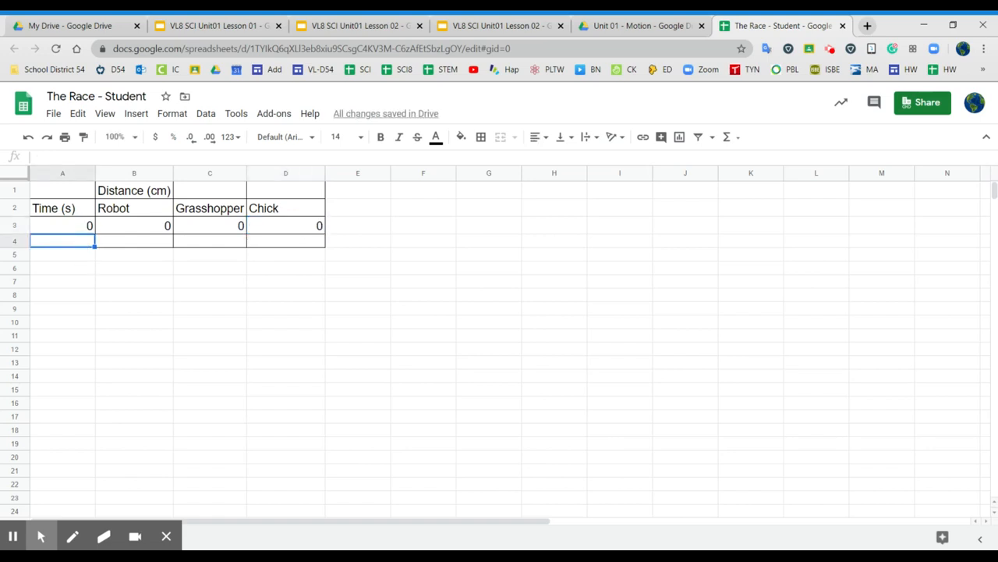
pyautogui.write('5')
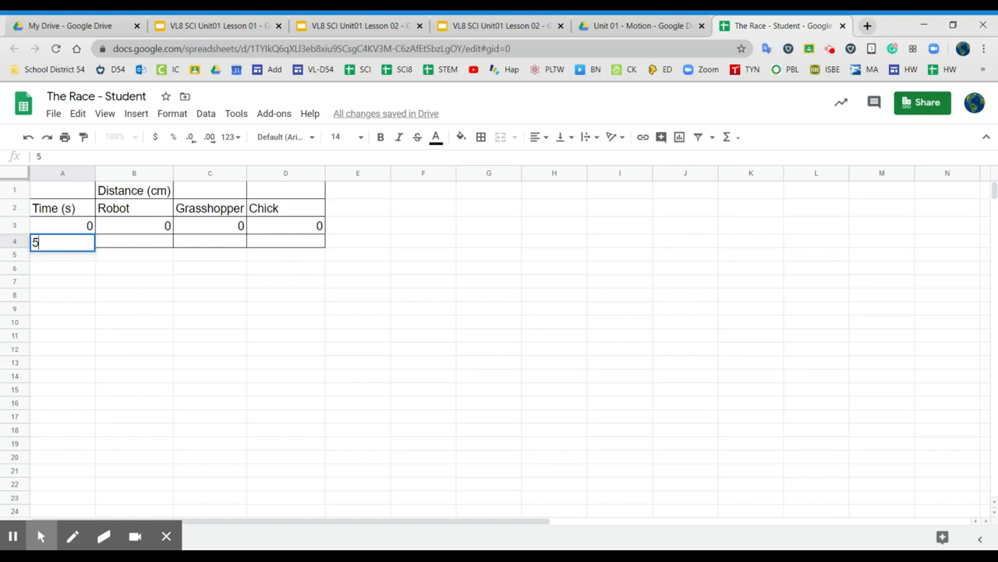
pyautogui.click(137, 244)
pyautogui.write('10')
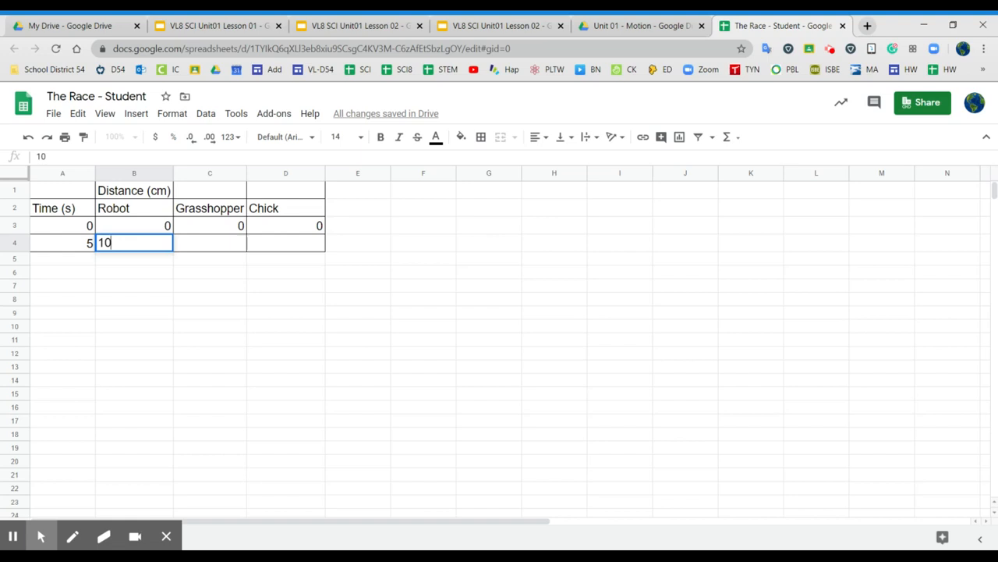
pyautogui.click(245, 248)
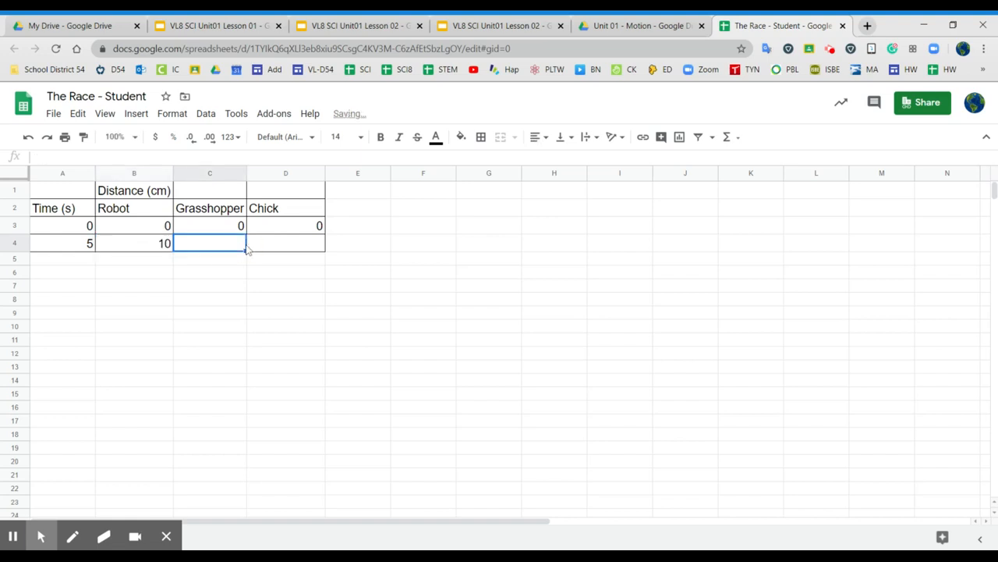
pyautogui.write('50')
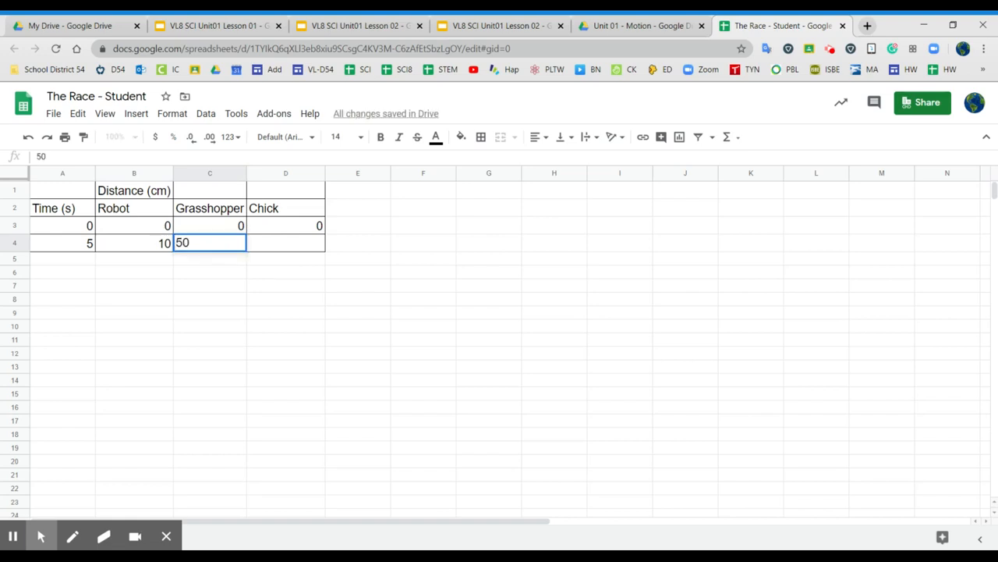
pyautogui.click(295, 250)
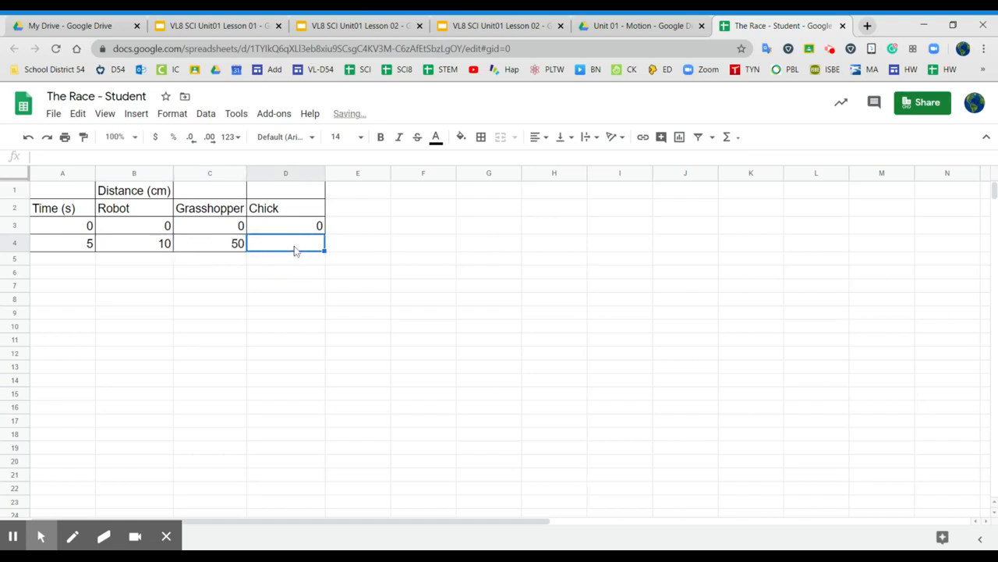
pyautogui.write('20')
pyautogui.click(296, 287)
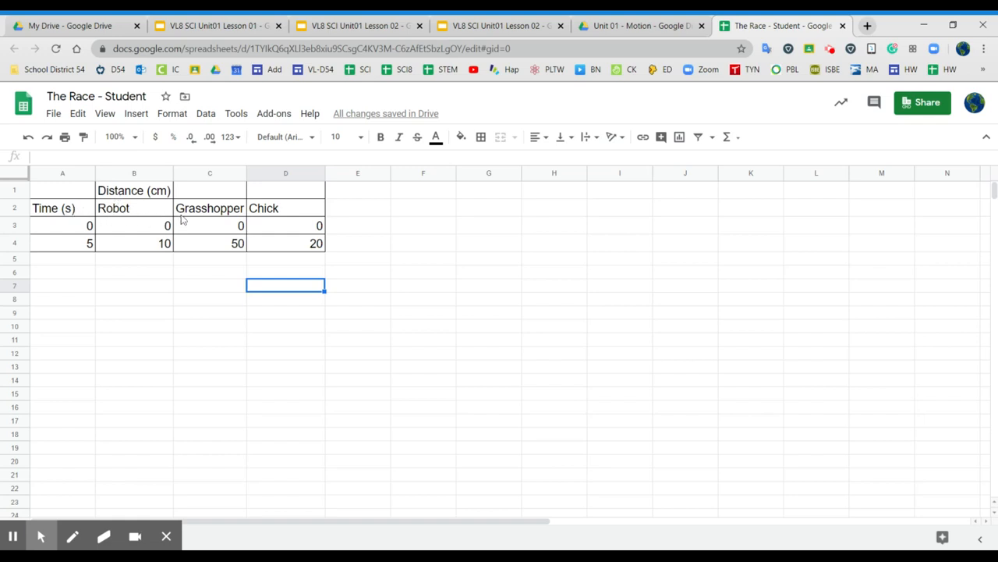
# - Insert a chart from the table's headers and data in A2:D4
pyautogui.moveTo(303, 231); pyautogui.dragTo(314, 250)
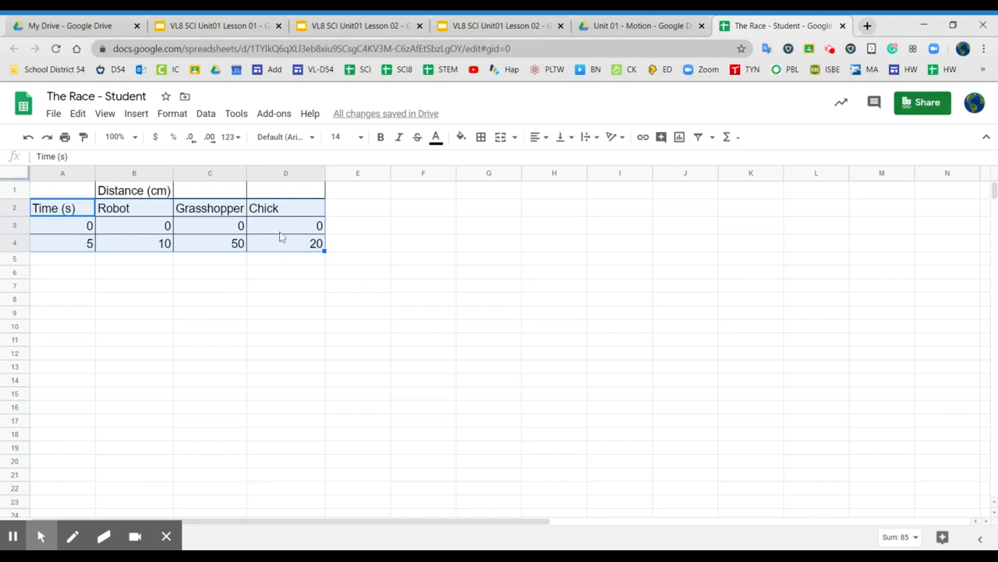
pyautogui.click(136, 116)
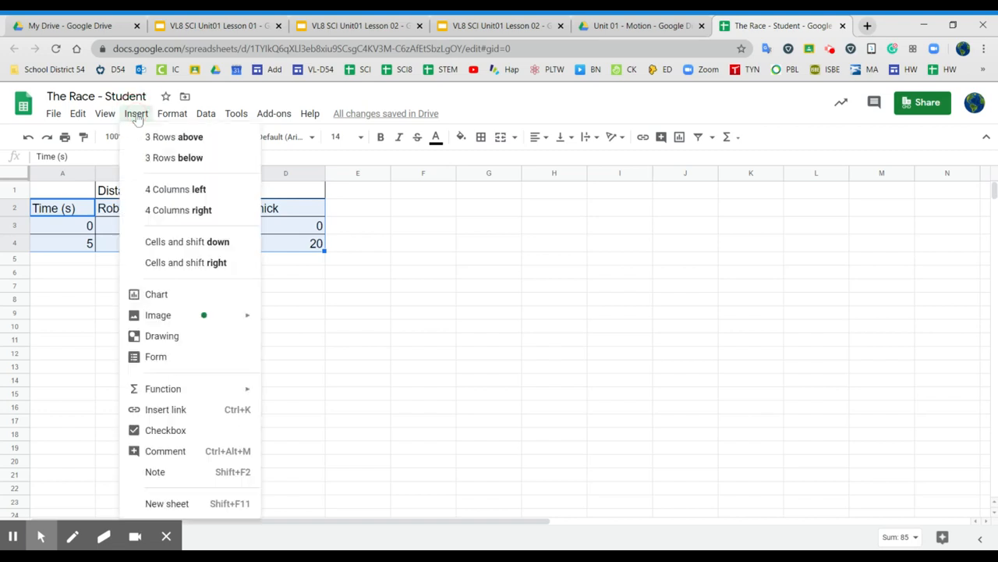
pyautogui.click(156, 296)
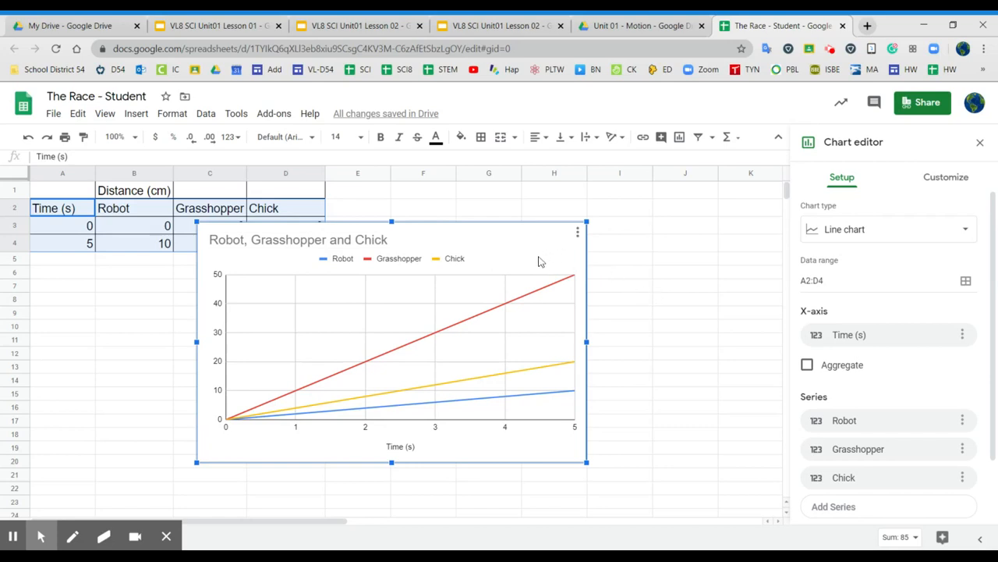
# - Move the chart off the data table so it sits beside it, starting around column E, row 2
pyautogui.click(568, 250)
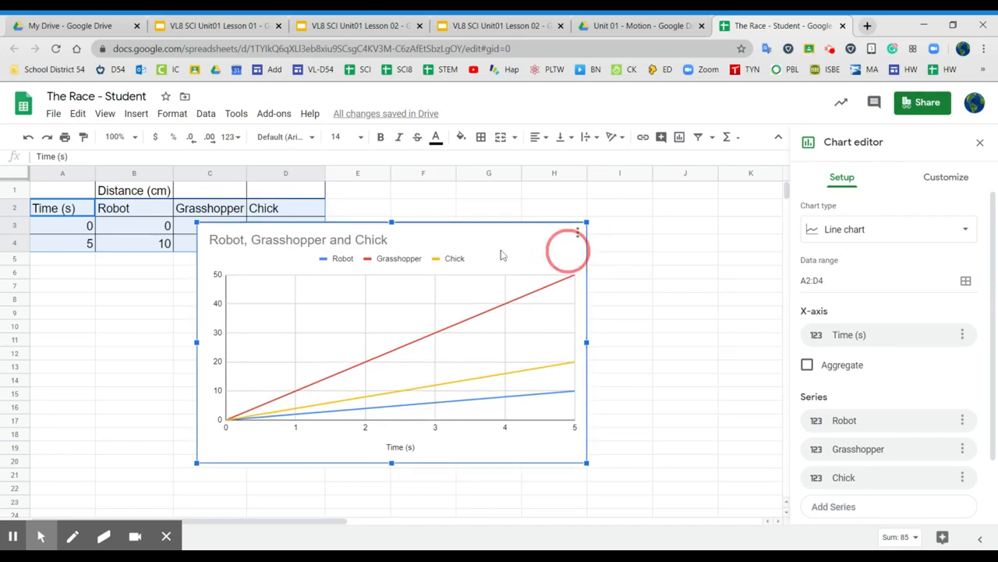
pyautogui.moveTo(503, 255); pyautogui.dragTo(534, 248)
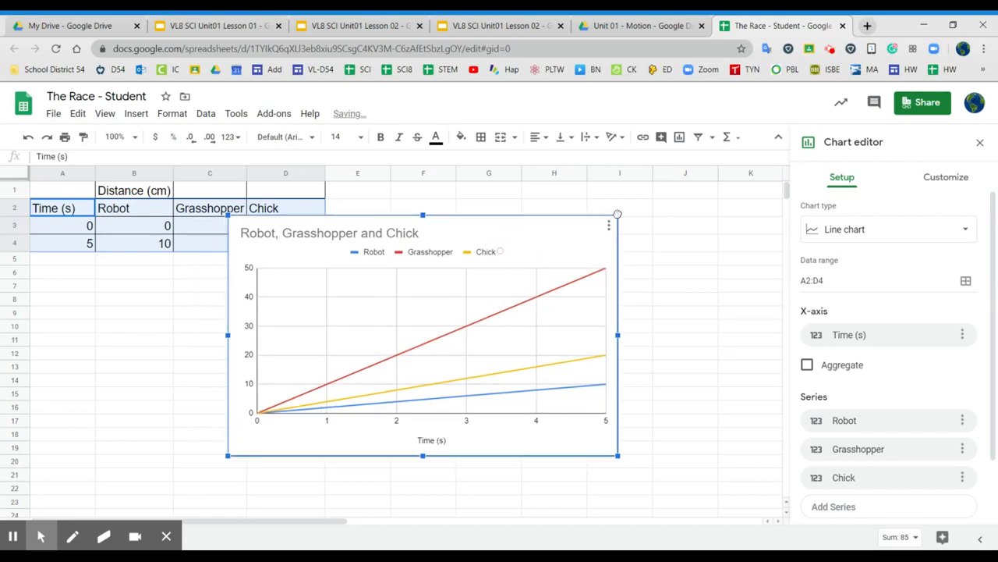
pyautogui.moveTo(617, 213); pyautogui.dragTo(704, 208)
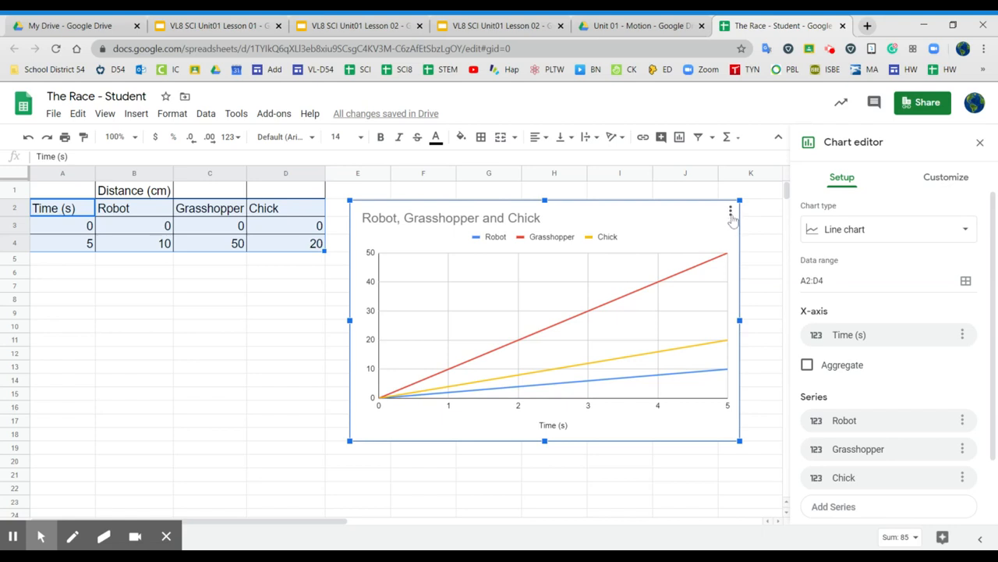
# - Change the chart title to "Distance vs. Time"
pyautogui.click(948, 182)
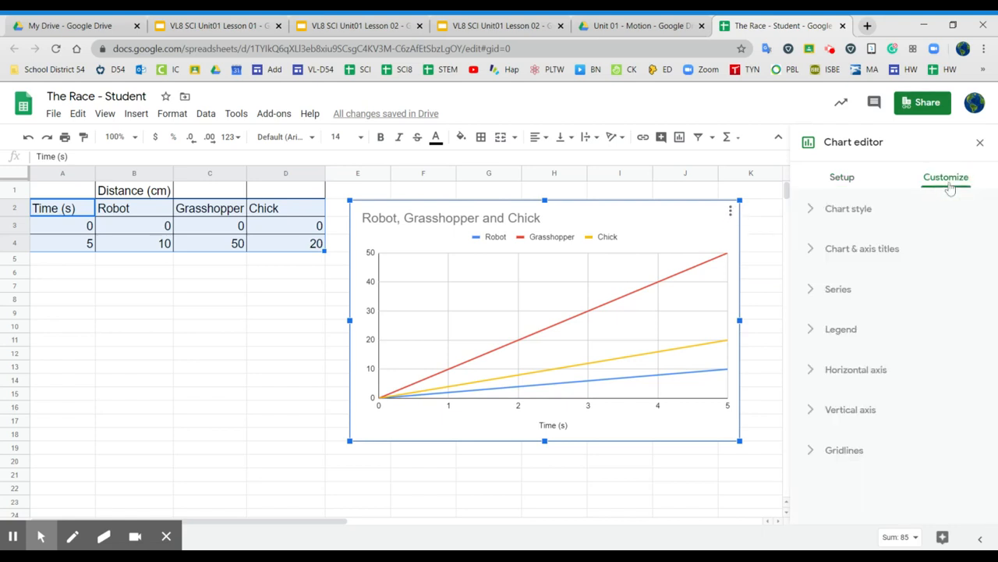
pyautogui.click(859, 257)
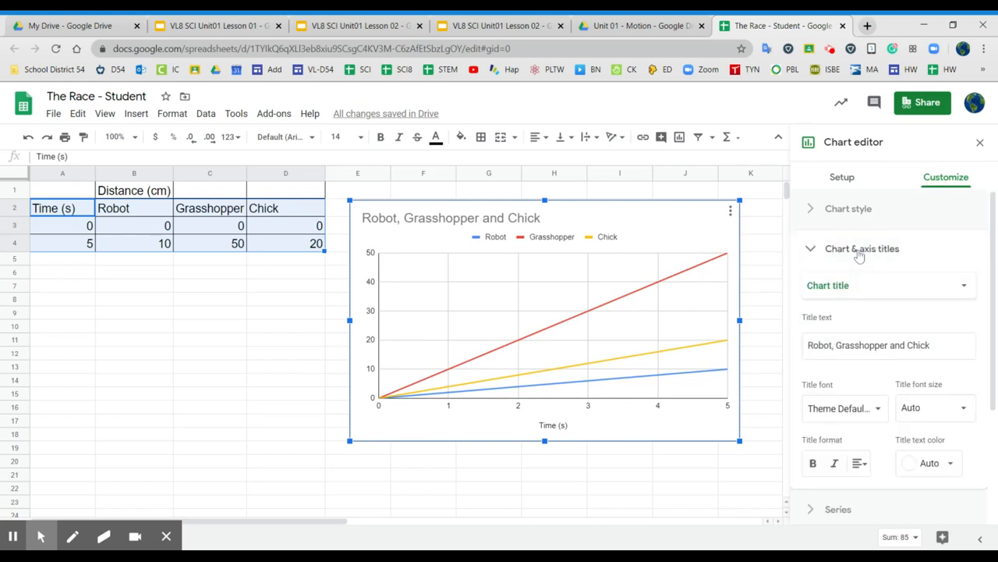
pyautogui.click(867, 292)
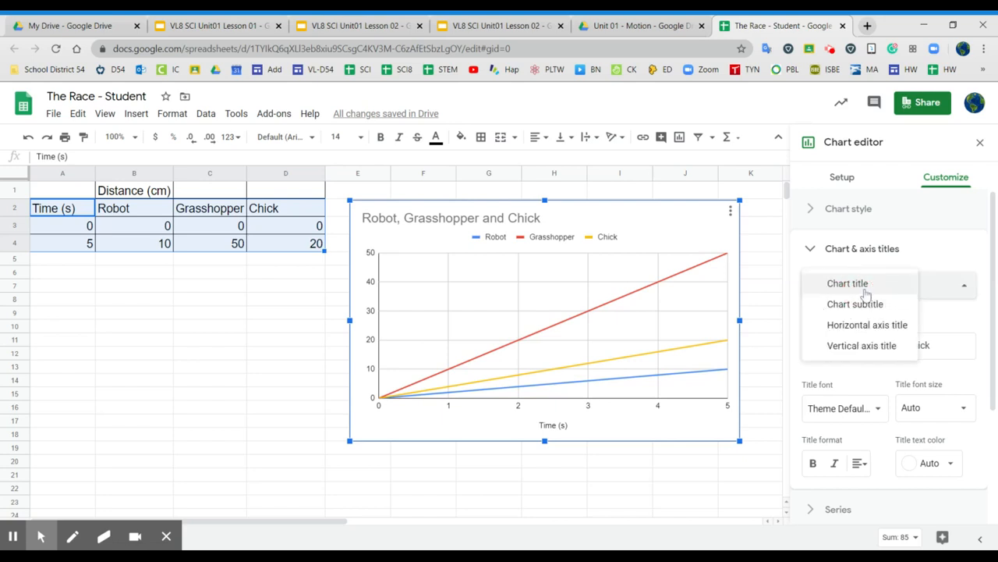
pyautogui.click(866, 285)
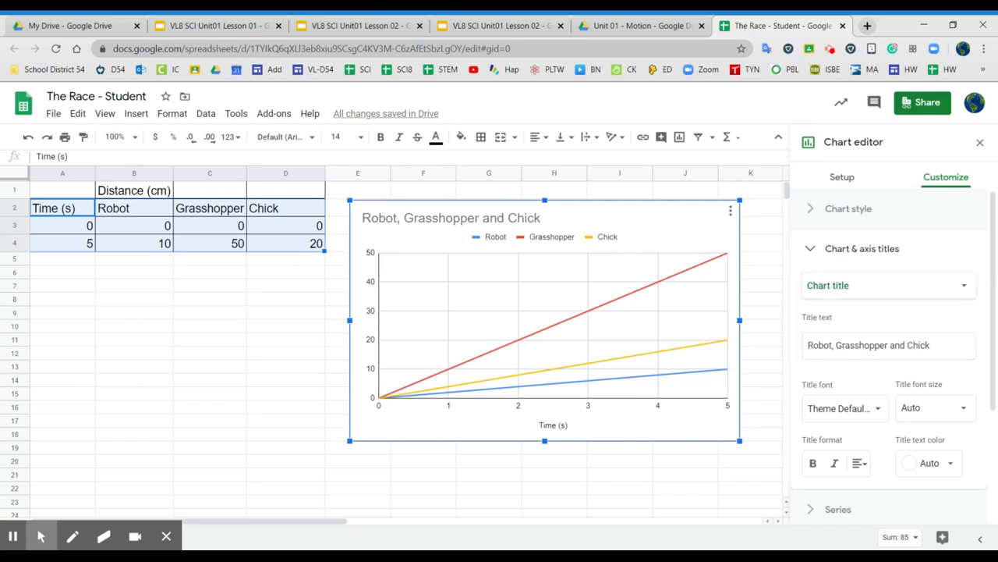
pyautogui.moveTo(928, 344); pyautogui.dragTo(797, 348)
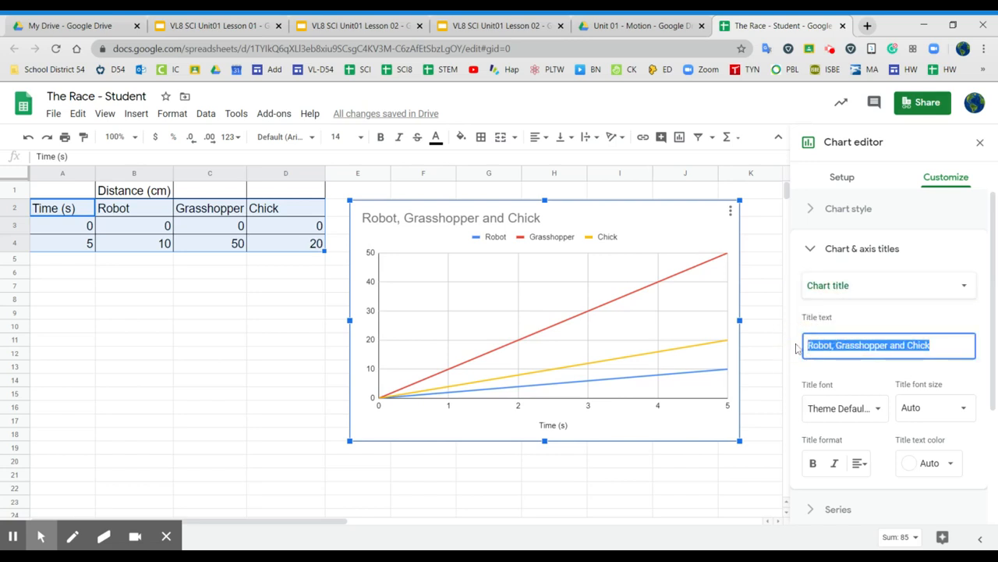
pyautogui.write('Dis')
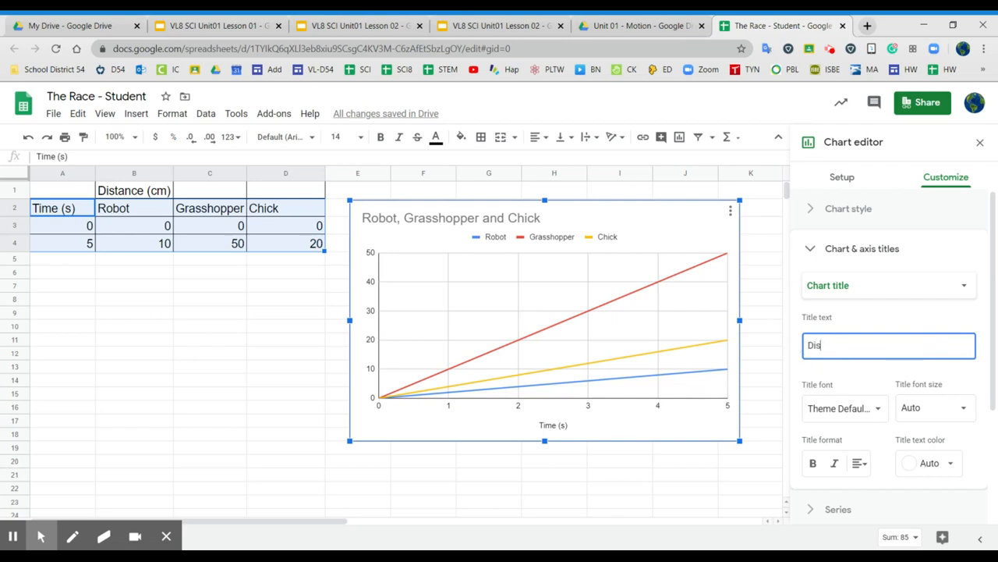
pyautogui.write('tance vs. Time')
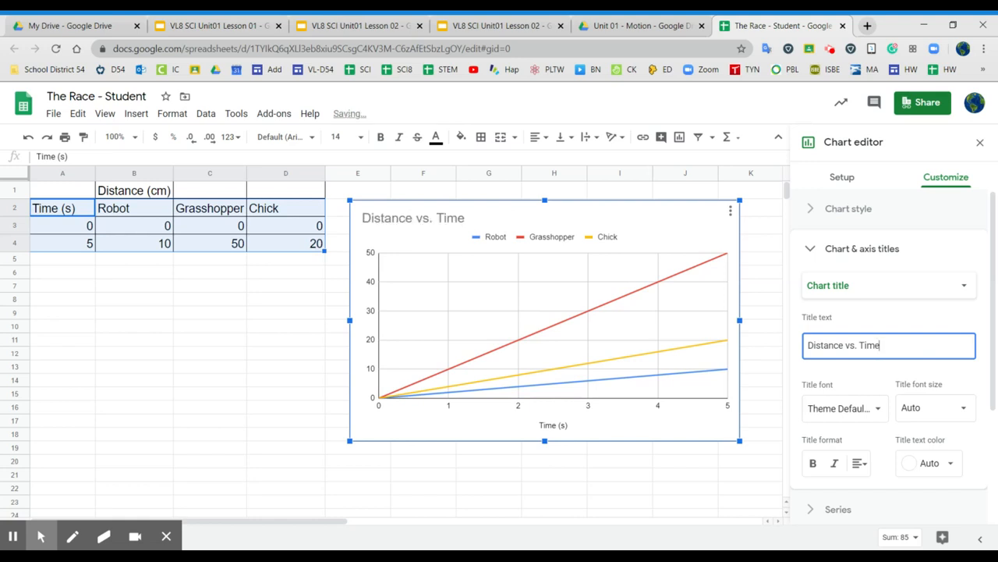
# - Add the vertical axis title "Distance (cm)" to the chart and close the chart editor
pyautogui.click(891, 250)
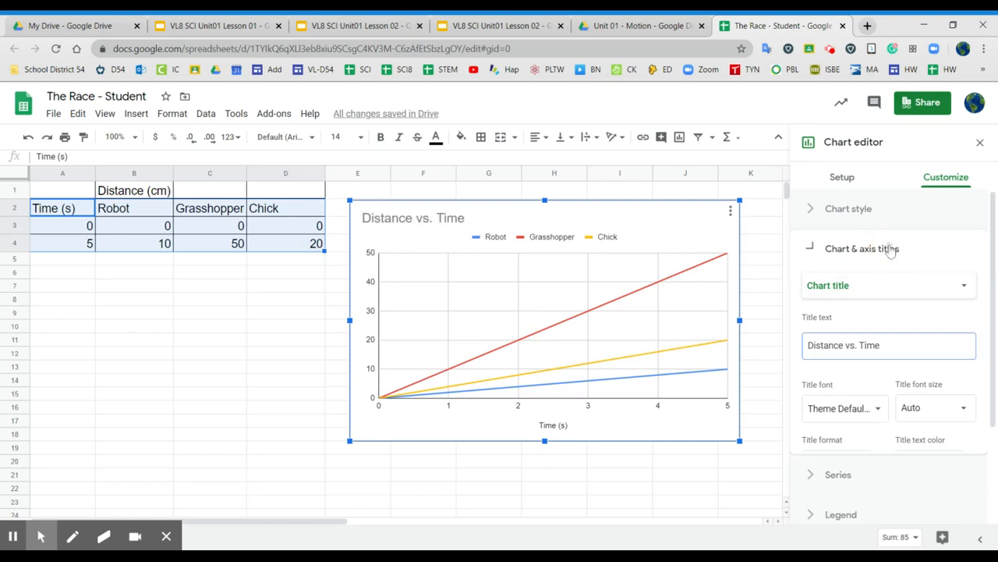
pyautogui.click(891, 249)
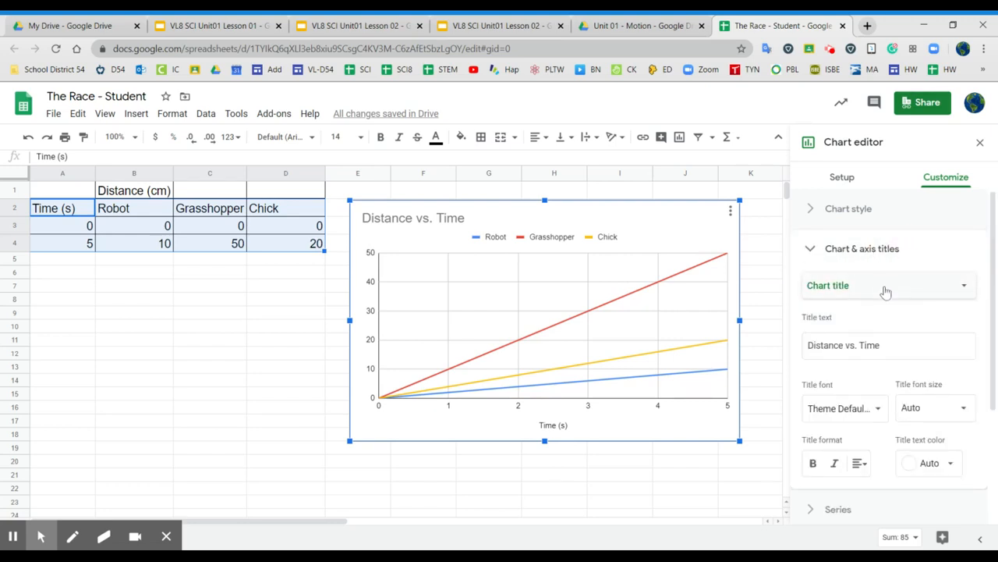
pyautogui.click(884, 287)
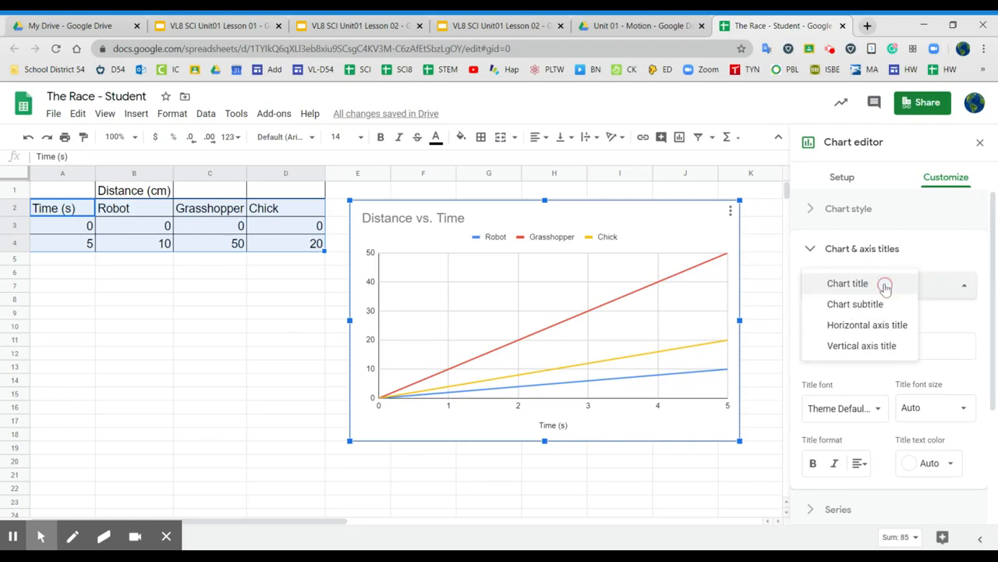
pyautogui.click(868, 351)
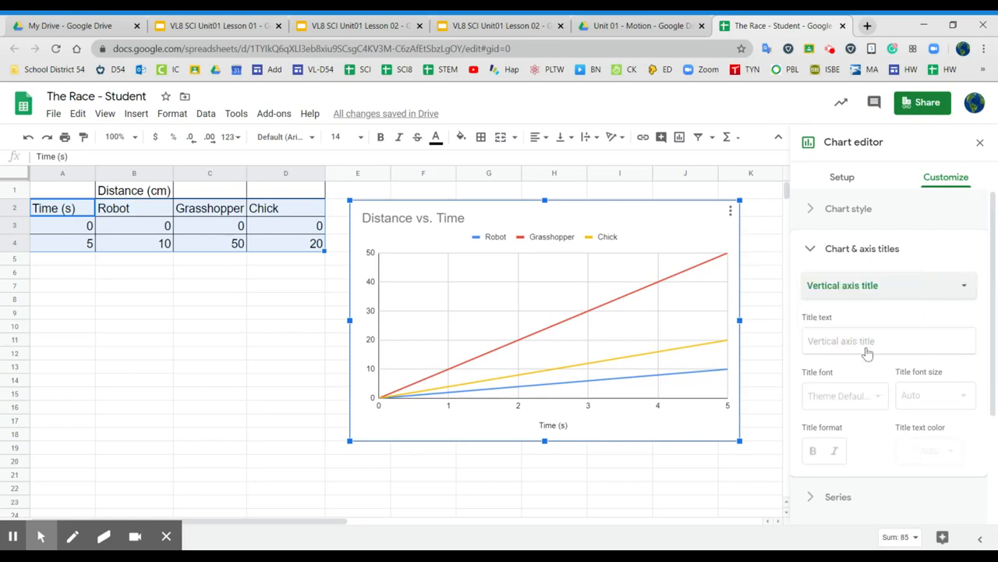
pyautogui.click(868, 347)
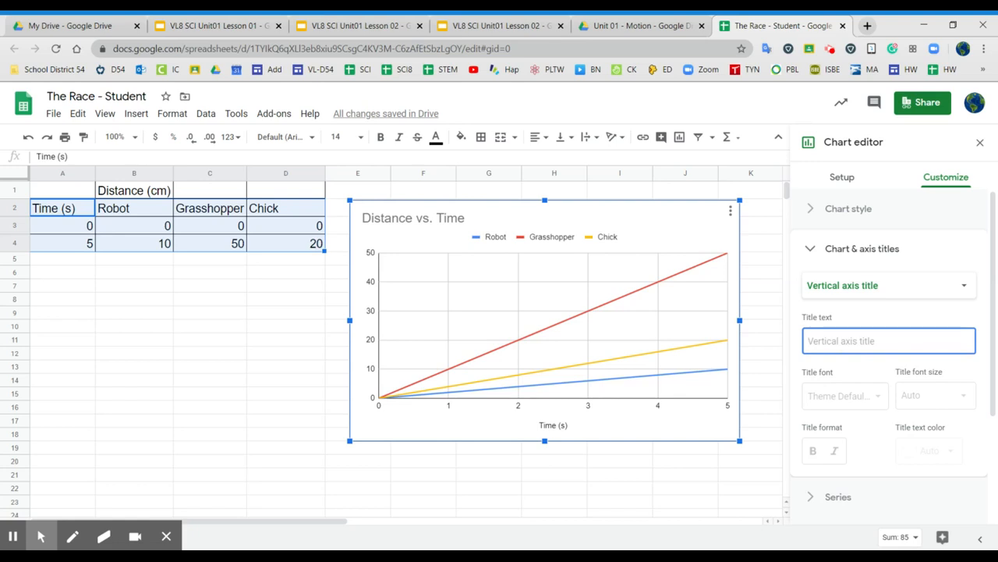
pyautogui.write('Distance')
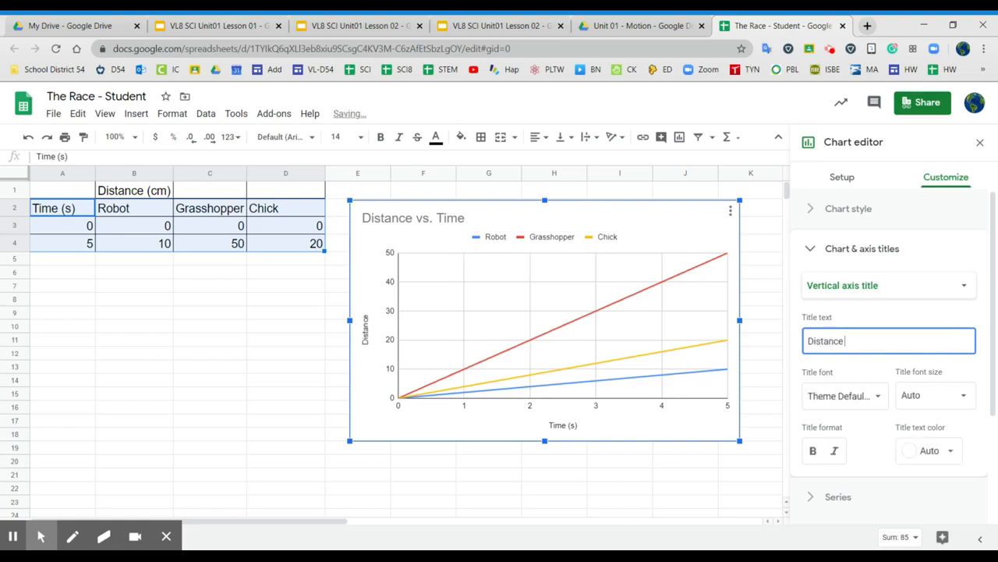
pyautogui.write(' m)')
pyautogui.press('Left')
pyautogui.press('Left')
pyautogui.write('c')
pyautogui.click(765, 392)
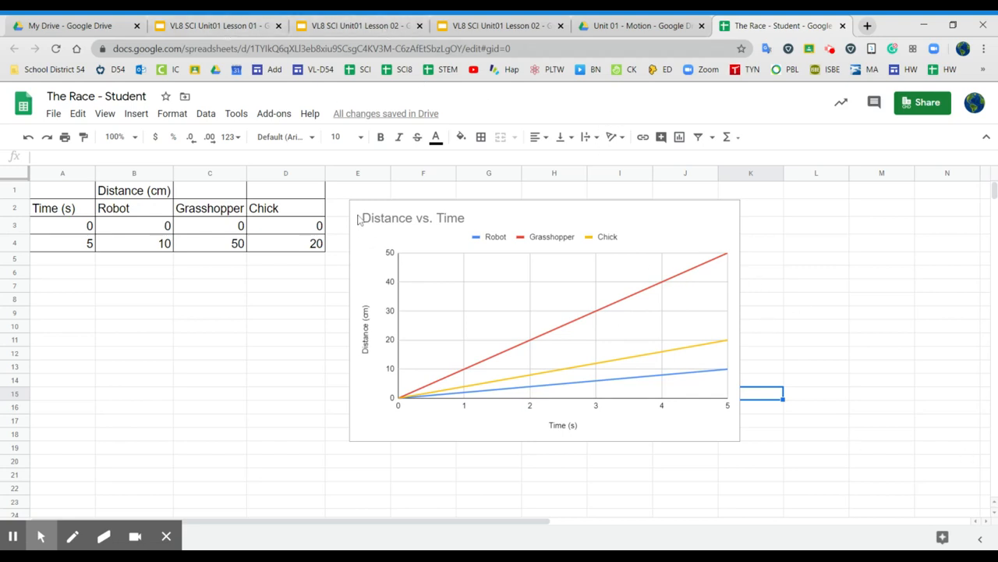
pyautogui.click(882, 273)
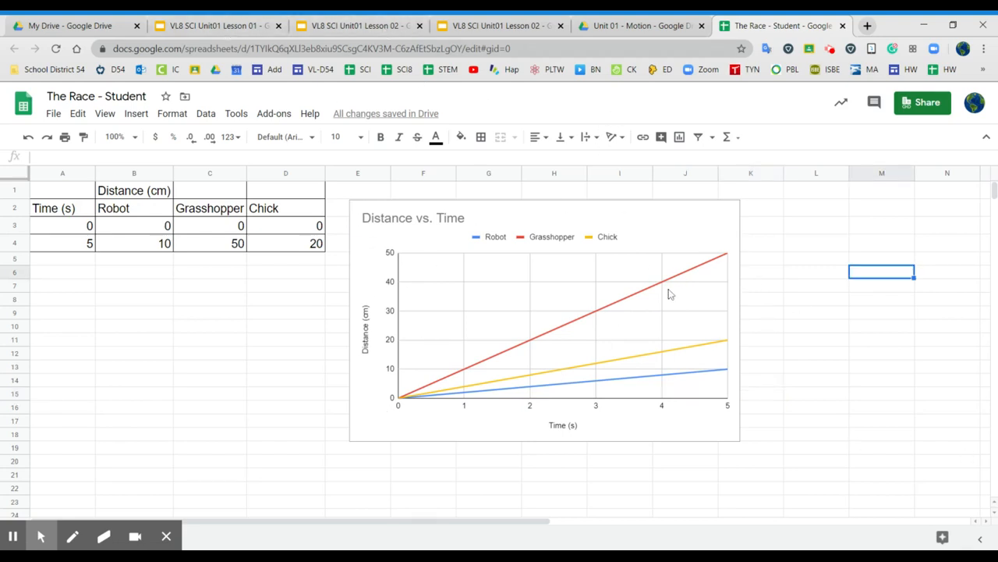